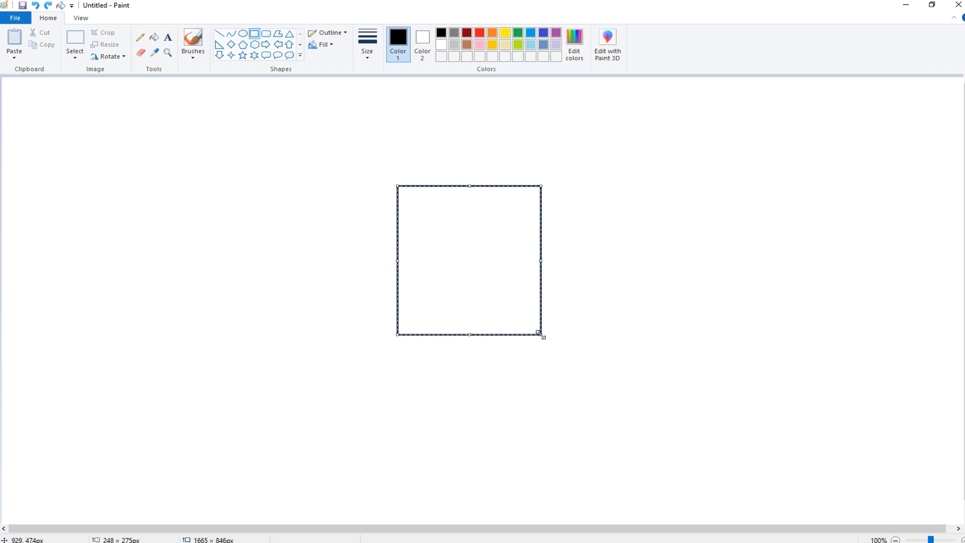
- Move the rectangle lower on the canvas and reshape it into a house body slightly wider than tall
drag(522, 288, 512, 314)
drag(559, 286, 546, 287)
click(288, 259)
- Draw a triangular roof resting on the house body, centred and overhanging both side walls
click(289, 38)
drag(347, 121, 587, 213)
drag(467, 122, 465, 96)
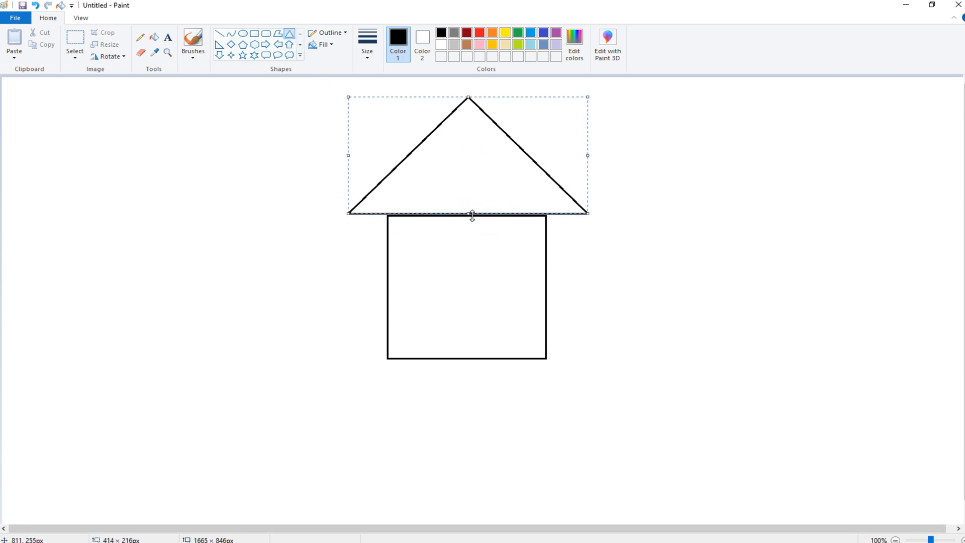
drag(472, 215, 471, 217)
drag(467, 97, 467, 122)
drag(346, 178, 357, 170)
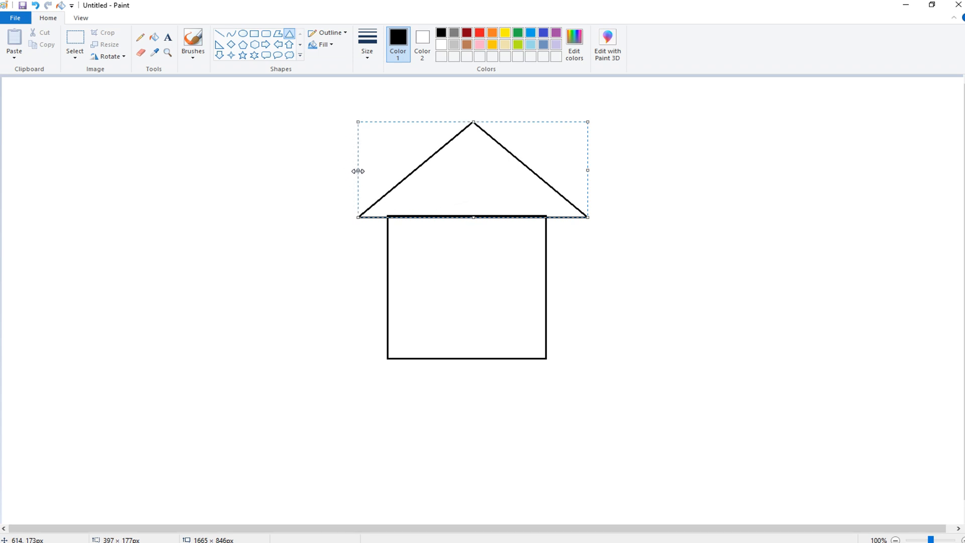
drag(588, 170, 575, 169)
click(505, 101)
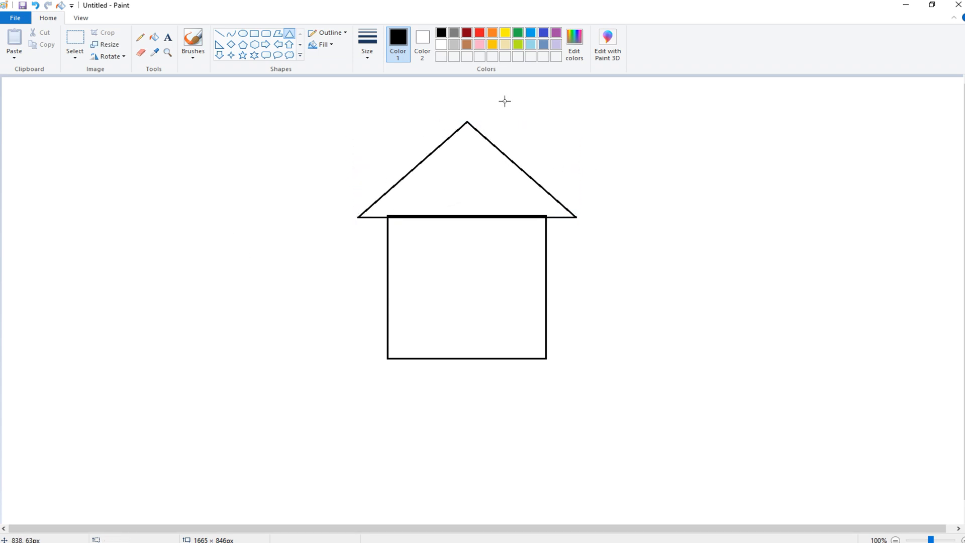
- Draw a small heart shape centred in the lower part of the triangular roof
click(300, 56)
click(219, 67)
drag(443, 173, 470, 194)
click(351, 164)
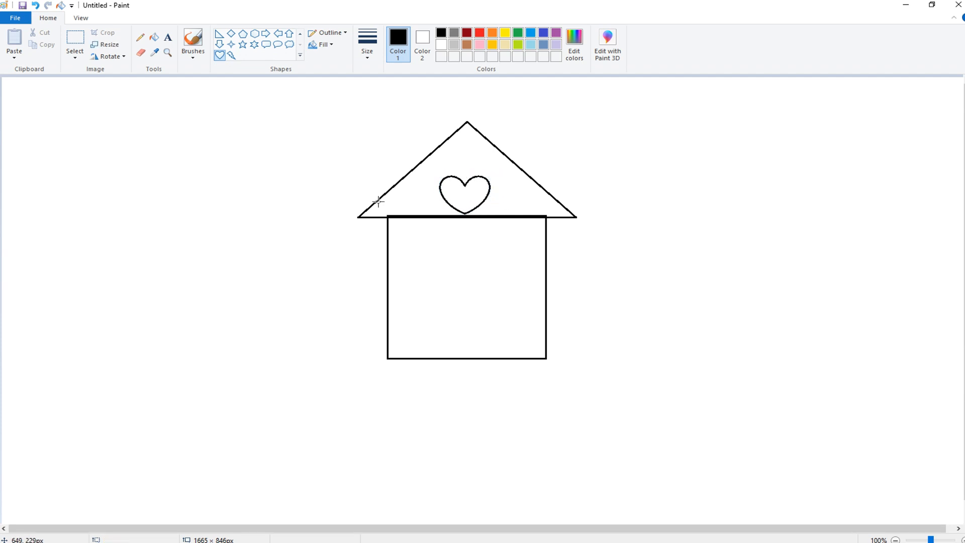
- Draw a rectangular door about 49 × 113 px at the bottom centre of the house body
click(300, 33)
drag(453, 310, 483, 332)
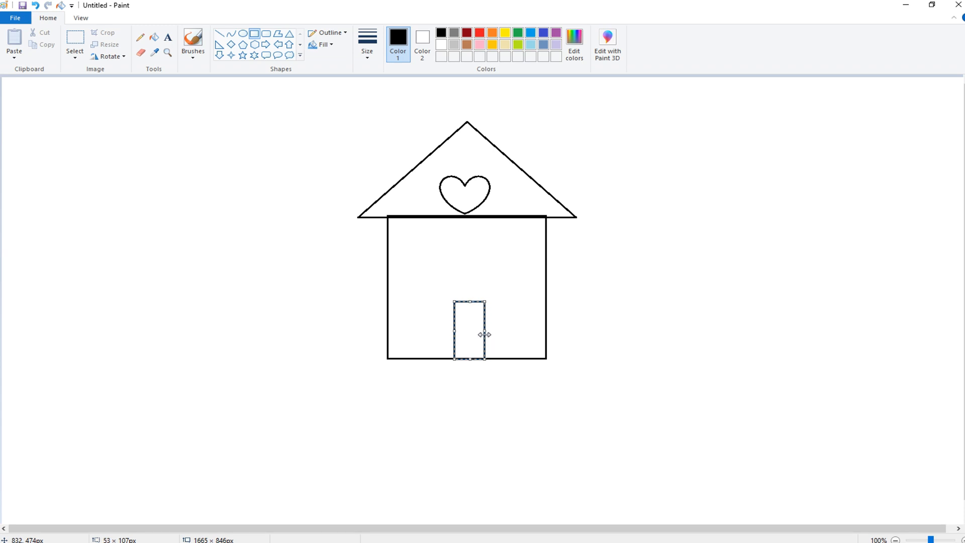
drag(470, 301, 469, 297)
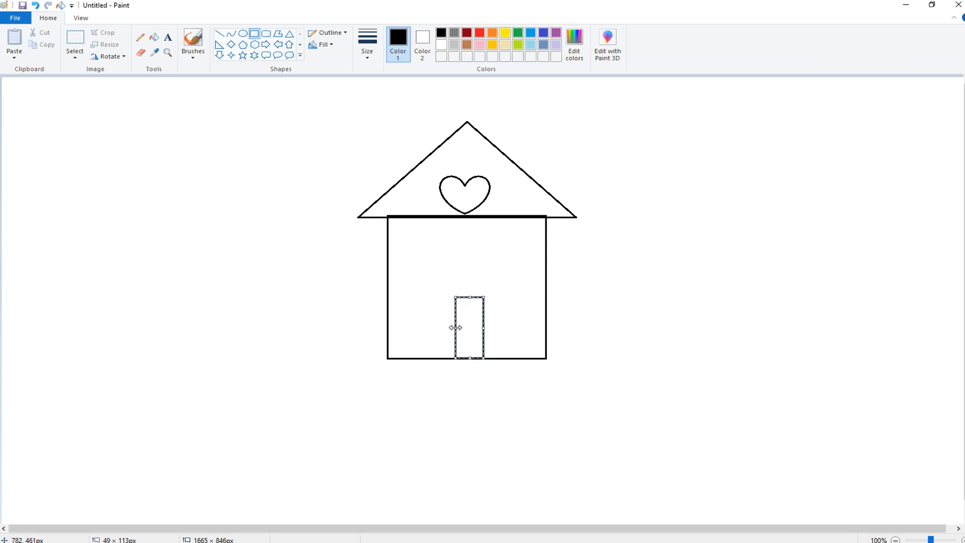
click(194, 246)
- Draw two small upright rectangular windows, one on each side above the door
drag(401, 250, 425, 290)
drag(501, 251, 525, 288)
click(243, 260)
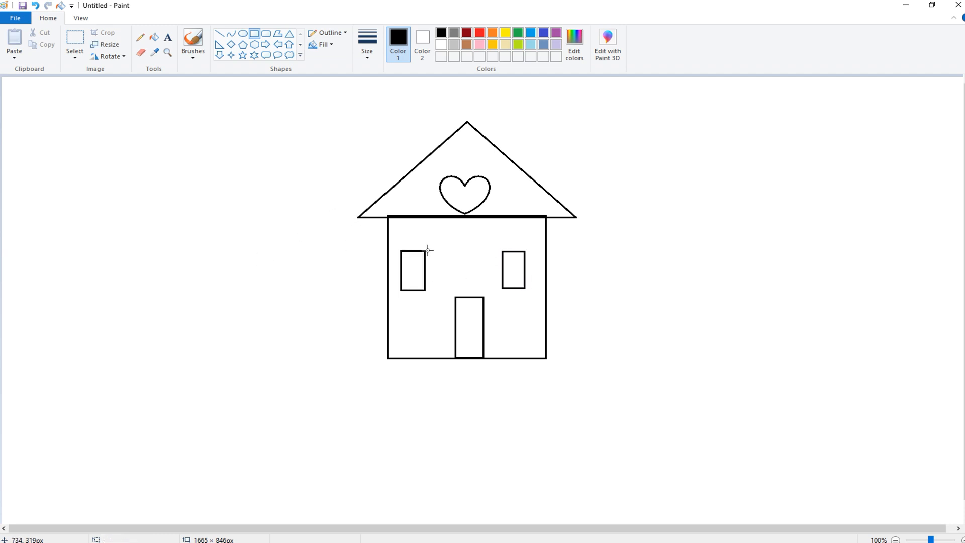
- Draw a thin base rectangle about 359 px wide beneath the house body and fill it with black
drag(364, 355, 571, 382)
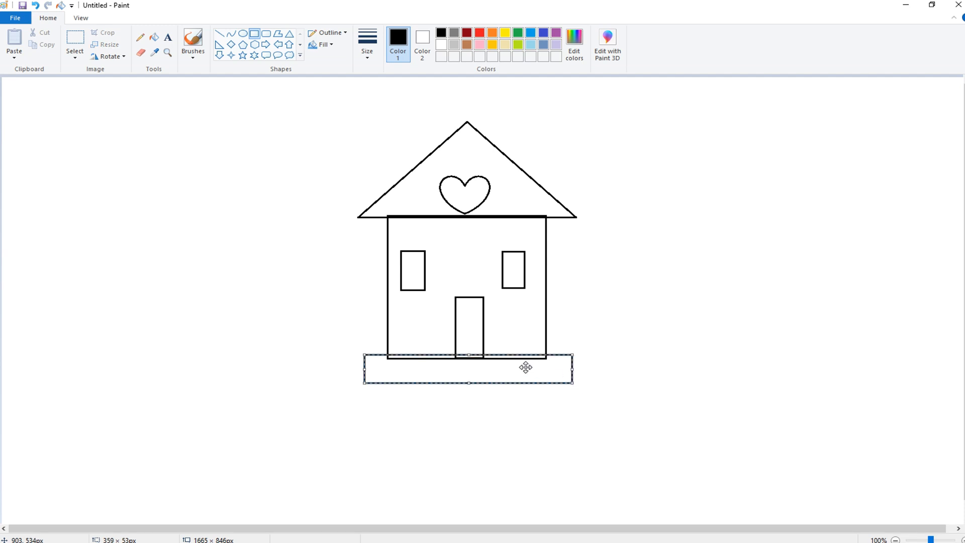
drag(467, 383, 467, 376)
click(176, 185)
click(155, 37)
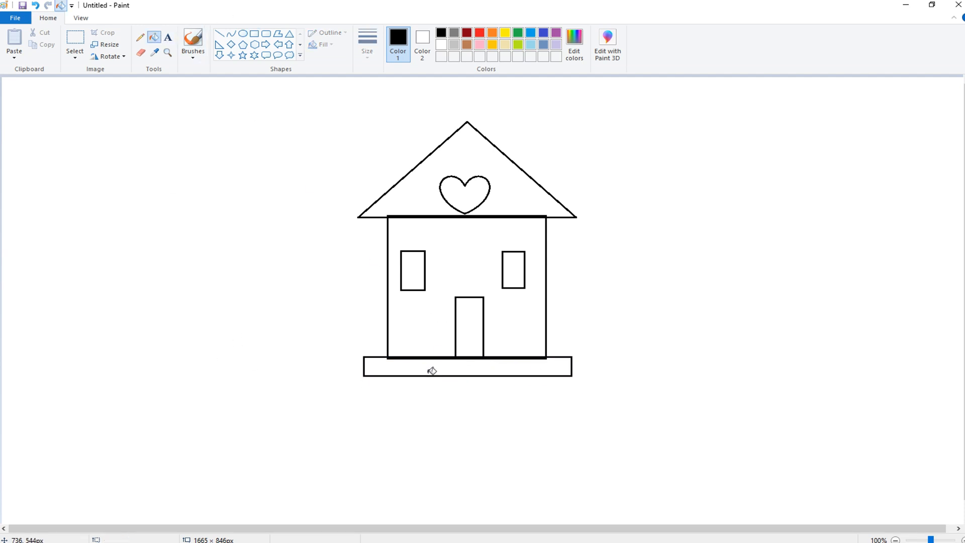
click(431, 371)
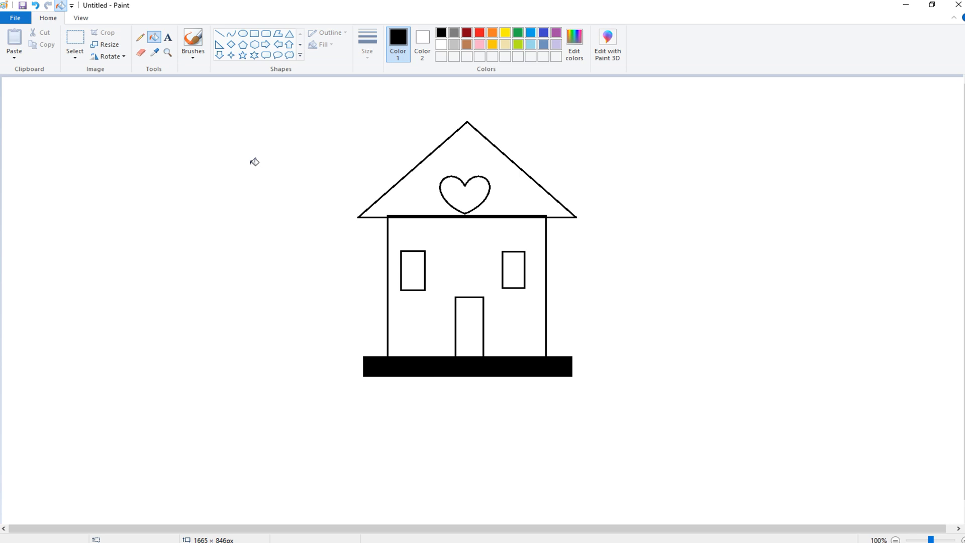
- Draw a horizontal horizon line on each side of the house, running from the wall to the canvas edge
click(218, 33)
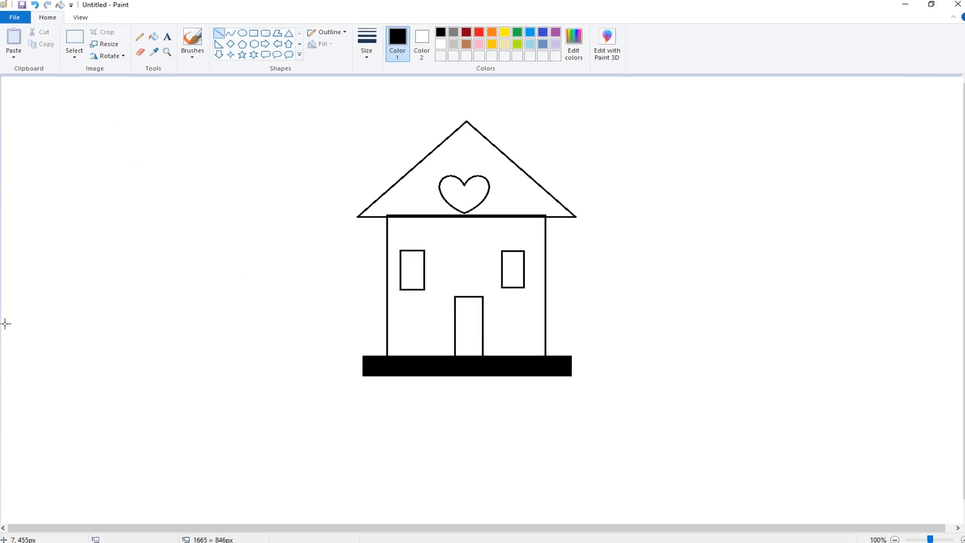
mouse_move(21, 321)
mouse_down()
mouse_move(388, 333)
mouse_move(391, 322)
mouse_up()
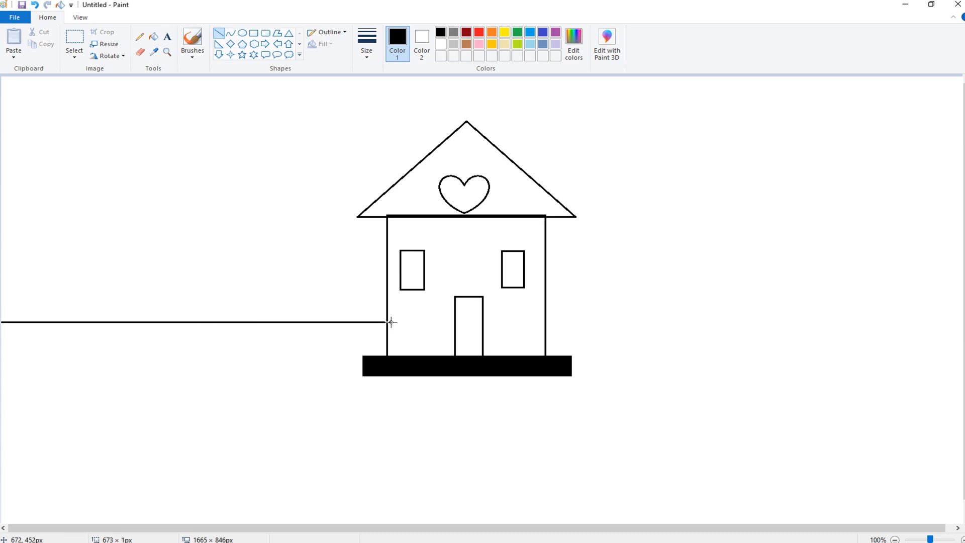
drag(8, 325, 2, 330)
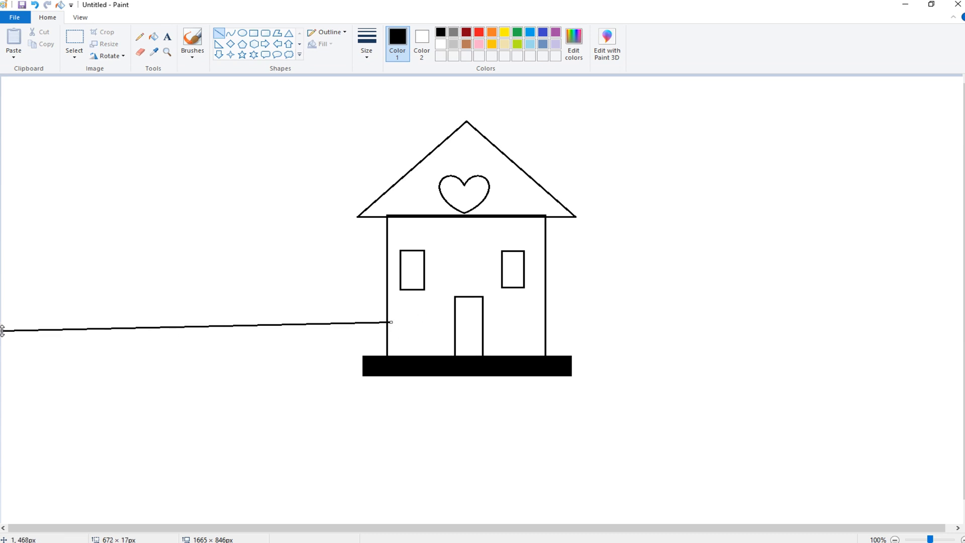
drag(391, 324, 389, 331)
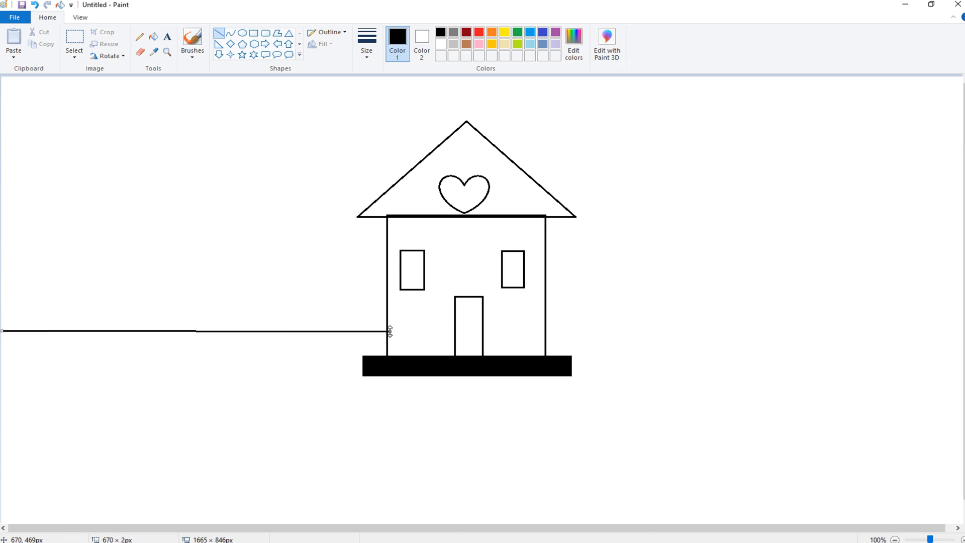
click(376, 258)
drag(547, 327, 961, 328)
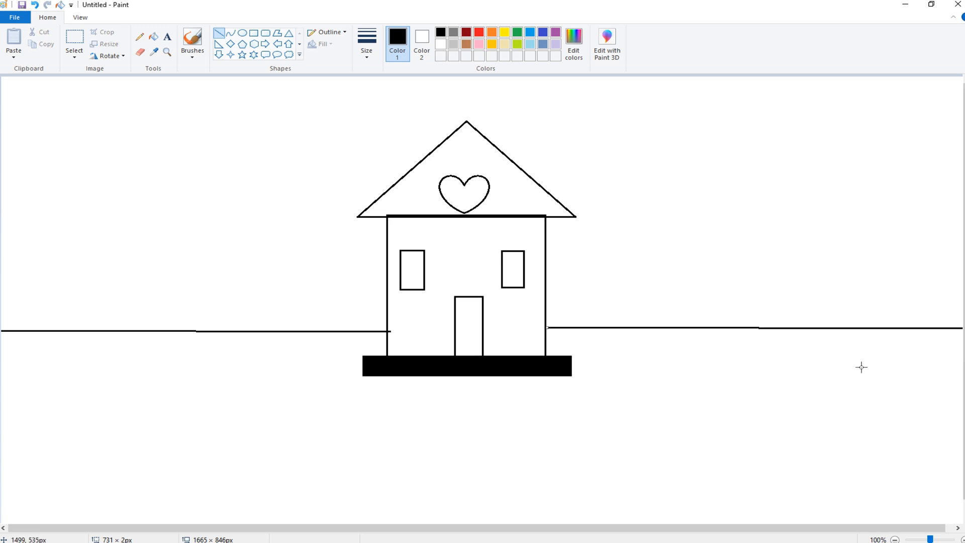
click(512, 425)
- Draw two slanted lines from the base below the door to the canvas bottom to outline a path
drag(455, 365, 375, 542)
click(349, 476)
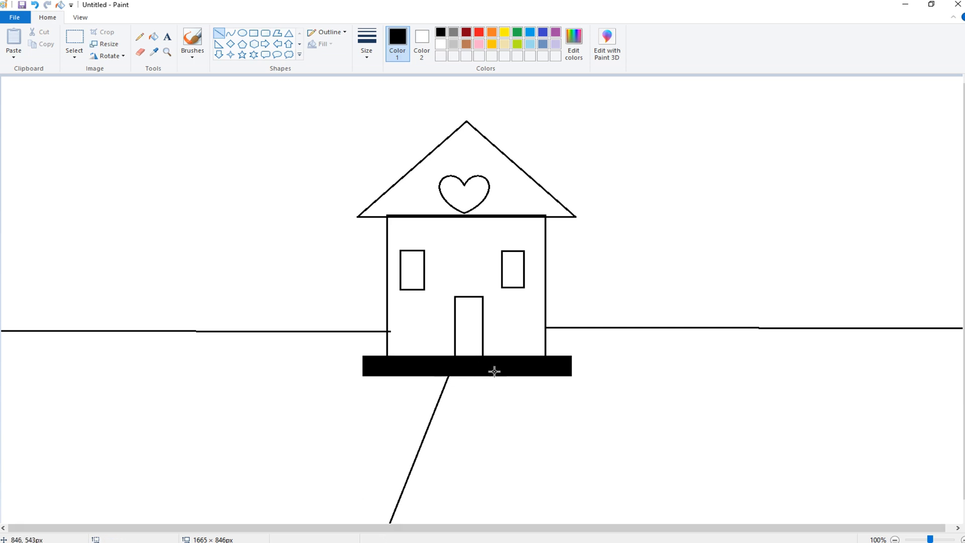
drag(484, 359, 441, 535)
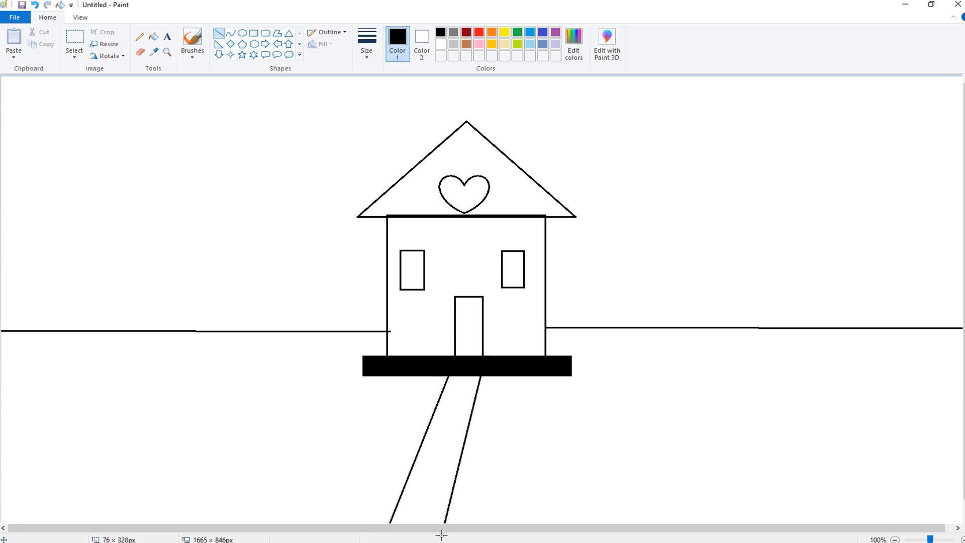
click(303, 449)
- Fill the ground on both sides of the path with green
click(153, 36)
click(517, 34)
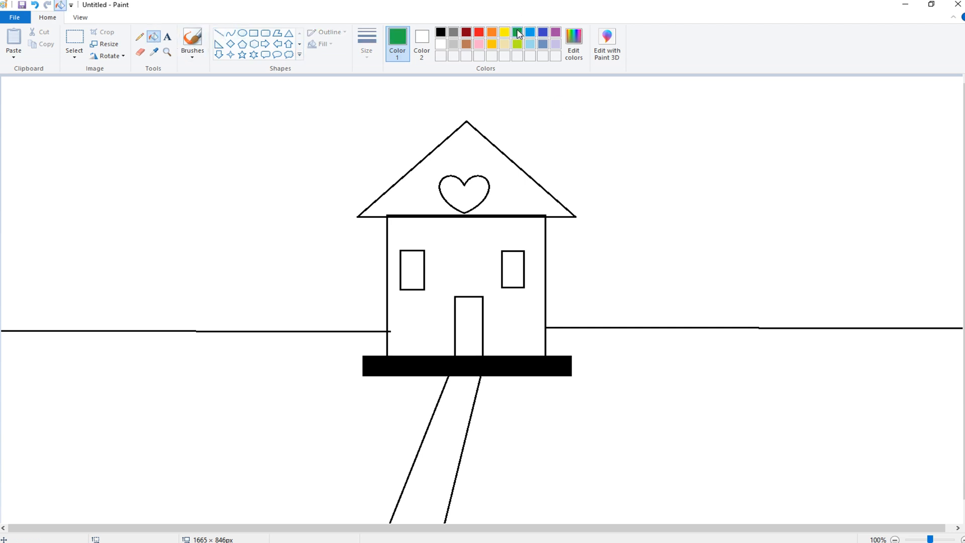
click(682, 409)
click(338, 383)
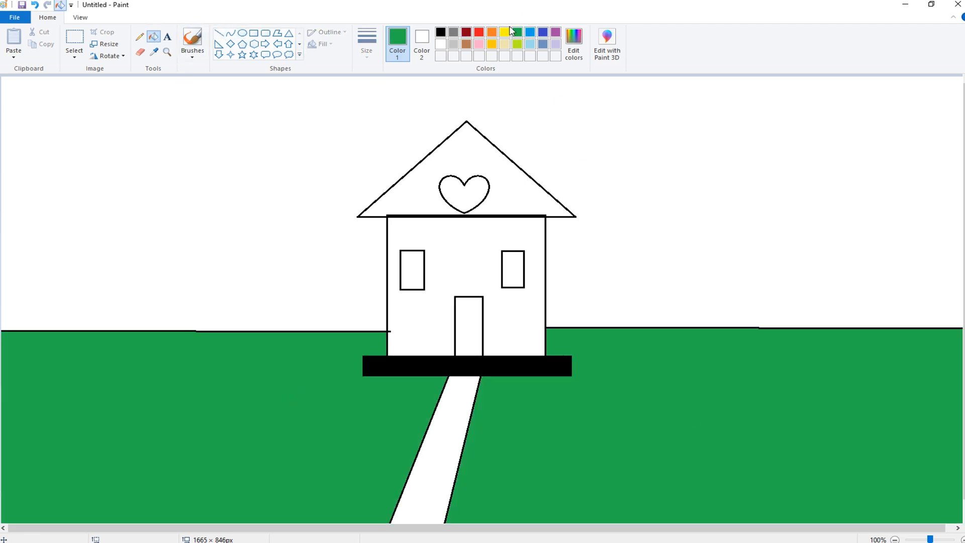
- Fill the path and the door with brown
click(465, 44)
click(458, 421)
click(477, 319)
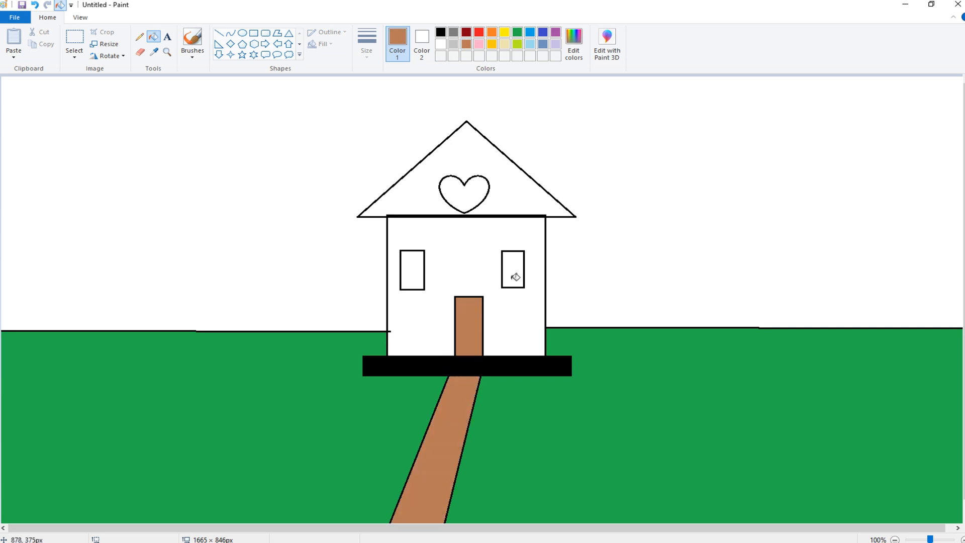
- Fill both windows with light blue and the heart with red
click(529, 32)
click(512, 269)
click(412, 264)
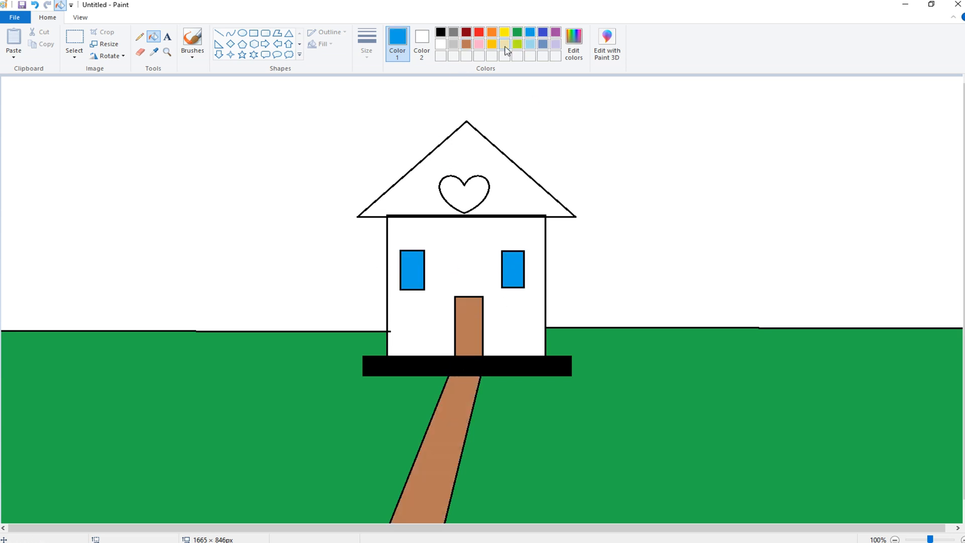
click(479, 33)
click(464, 194)
- Fill the roof with yellow and the house walls with red
click(504, 32)
click(509, 185)
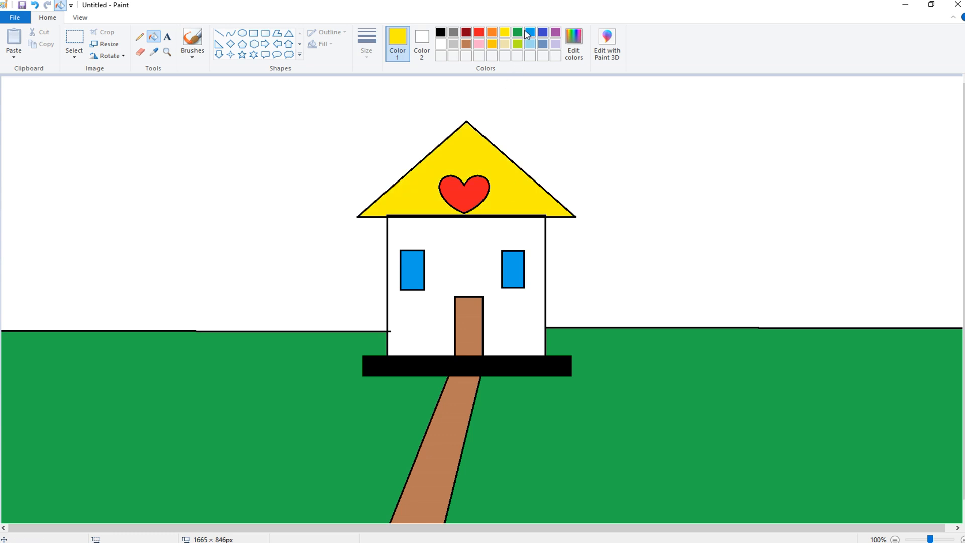
click(466, 44)
click(485, 225)
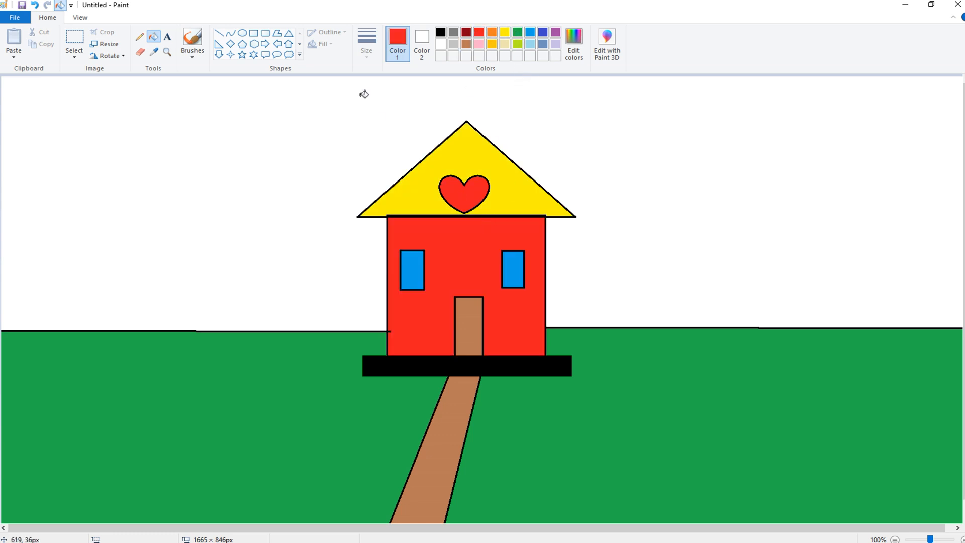
- Draw a black-outlined cloud callout about 262 px wide in the sky between the roof and the canvas's right edge
click(289, 54)
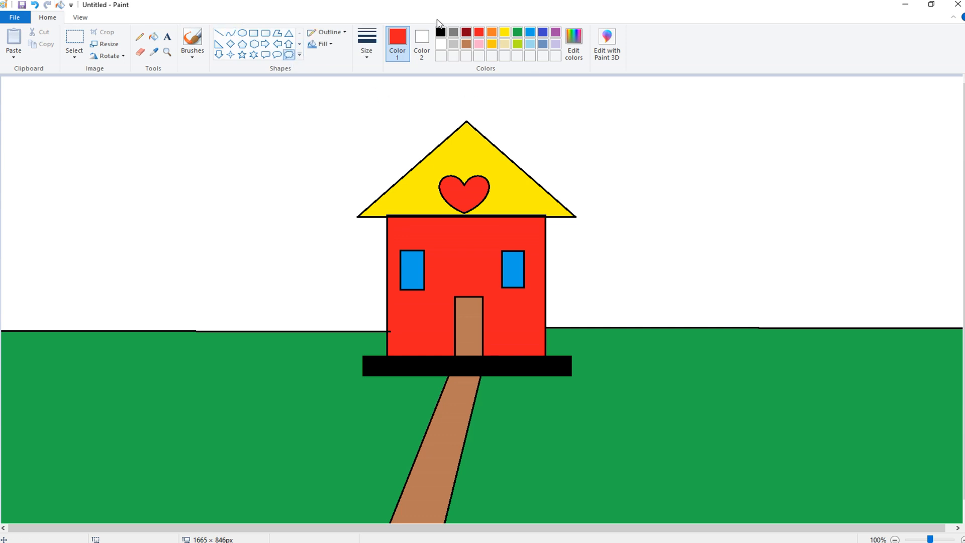
click(440, 31)
mouse_move(759, 103)
mouse_down()
mouse_move(851, 157)
mouse_move(893, 207)
mouse_up()
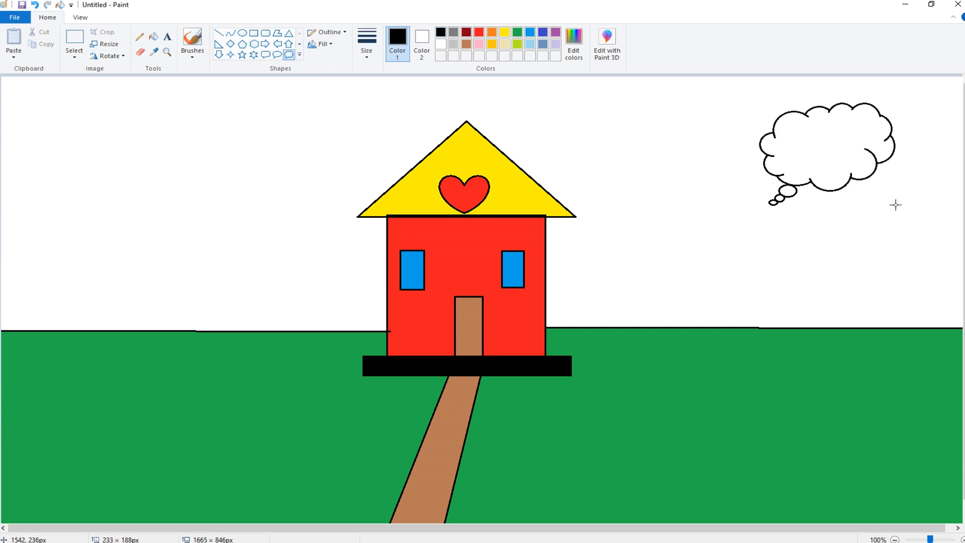
drag(846, 164, 738, 149)
drag(718, 190, 710, 165)
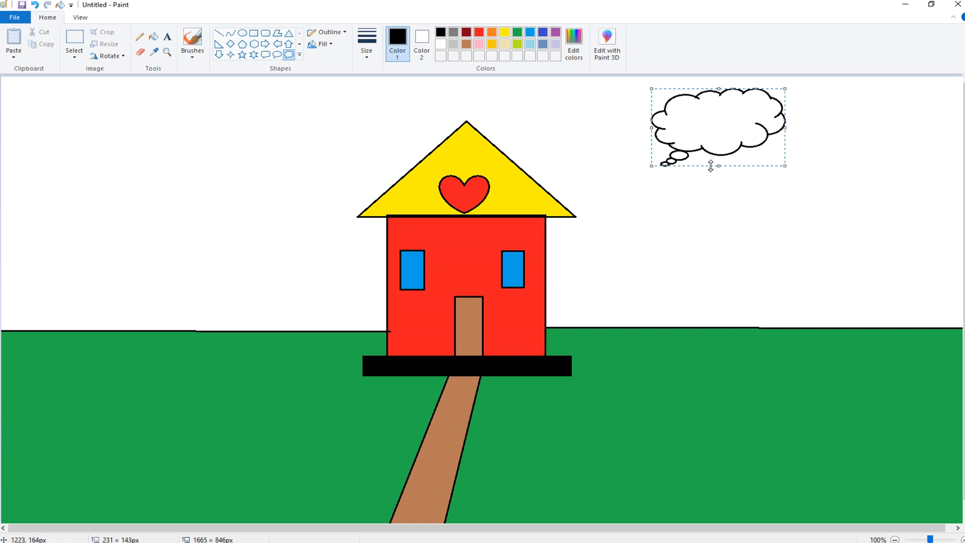
drag(651, 127, 633, 127)
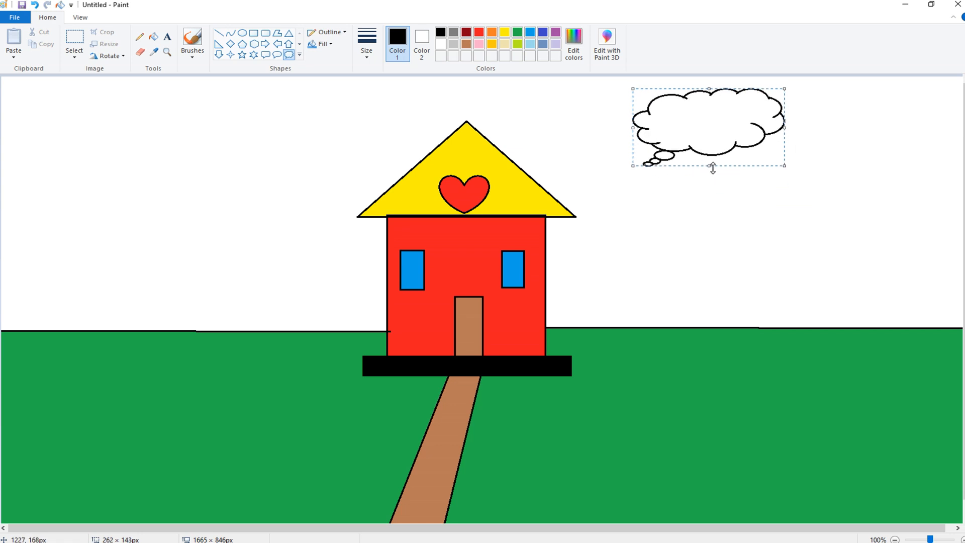
drag(708, 166, 708, 175)
drag(535, 95, 495, 85)
key(Delete)
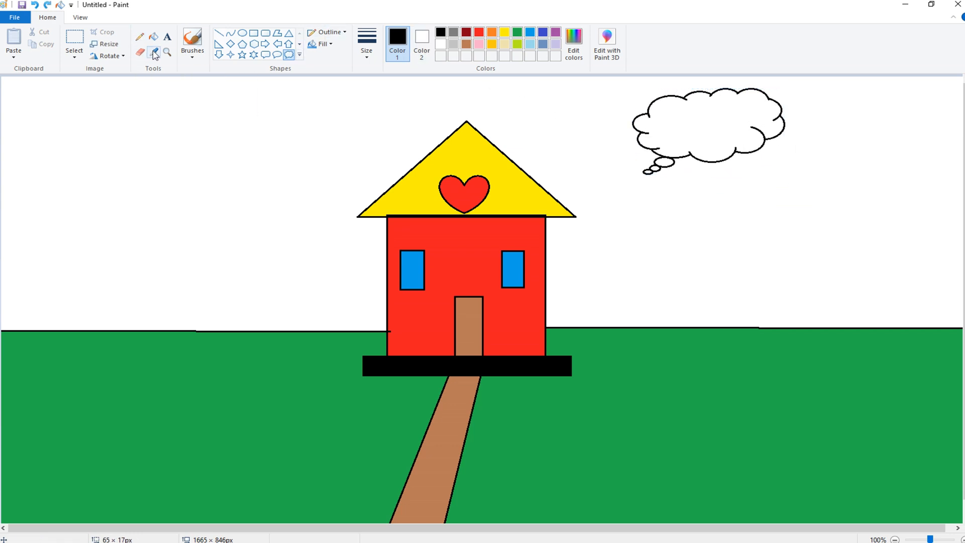
- Erase the cloud's tail bubbles and close the gap in its outline with a short line
click(140, 52)
mouse_move(649, 160)
mouse_down()
mouse_move(653, 183)
mouse_move(658, 168)
mouse_up()
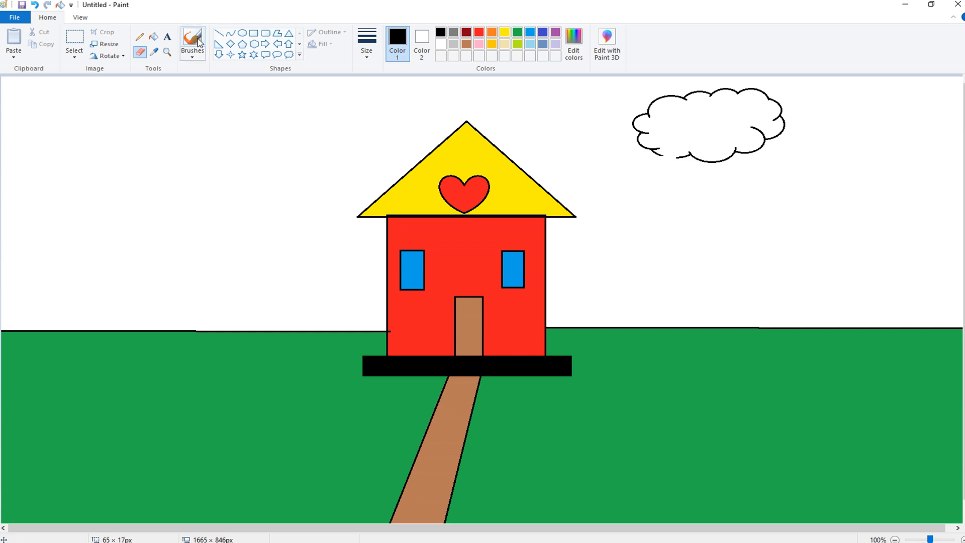
click(219, 33)
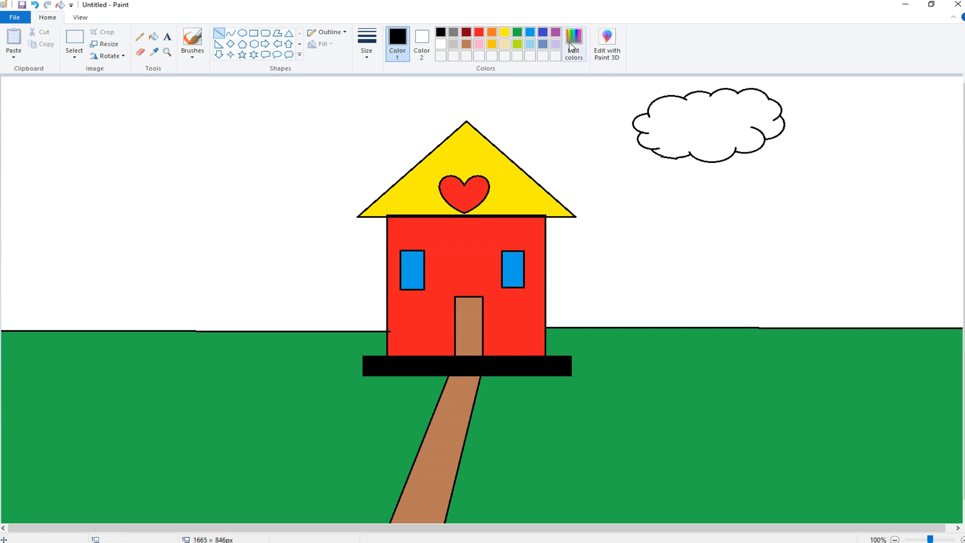
- Add a smaller cloud callout about 143 × 127 px at the far right of the sky and erase its tail bubbles
click(289, 55)
mouse_move(870, 130)
mouse_down()
mouse_move(947, 209)
mouse_move(948, 178)
mouse_up()
click(140, 52)
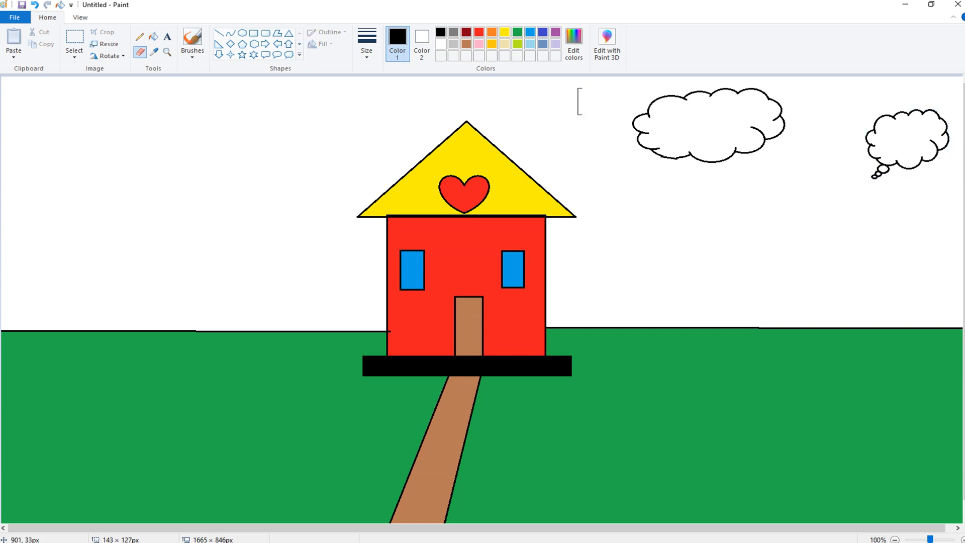
mouse_move(877, 170)
mouse_down()
mouse_move(858, 195)
mouse_move(874, 178)
mouse_up()
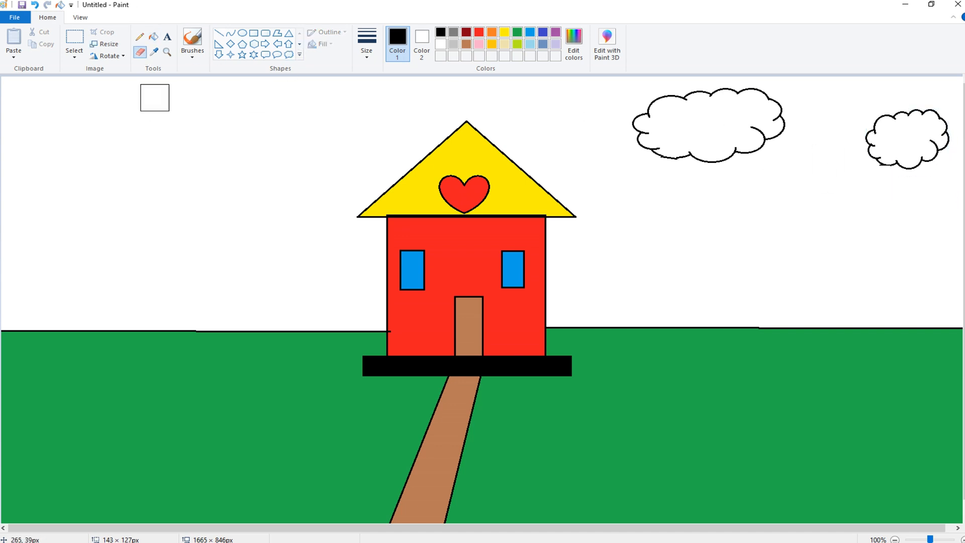
- Add a cloud callout about 236 × 165 px in the sky just left of the roof and erase its tail bubbles
click(289, 54)
mouse_move(248, 102)
mouse_down()
mouse_move(376, 168)
mouse_move(387, 191)
mouse_up()
drag(335, 145, 334, 136)
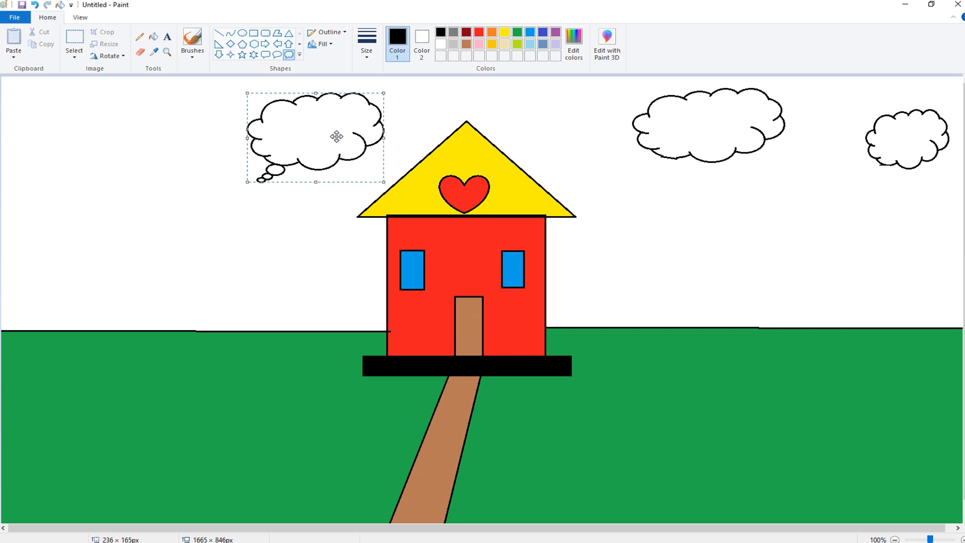
click(140, 52)
drag(262, 176, 272, 180)
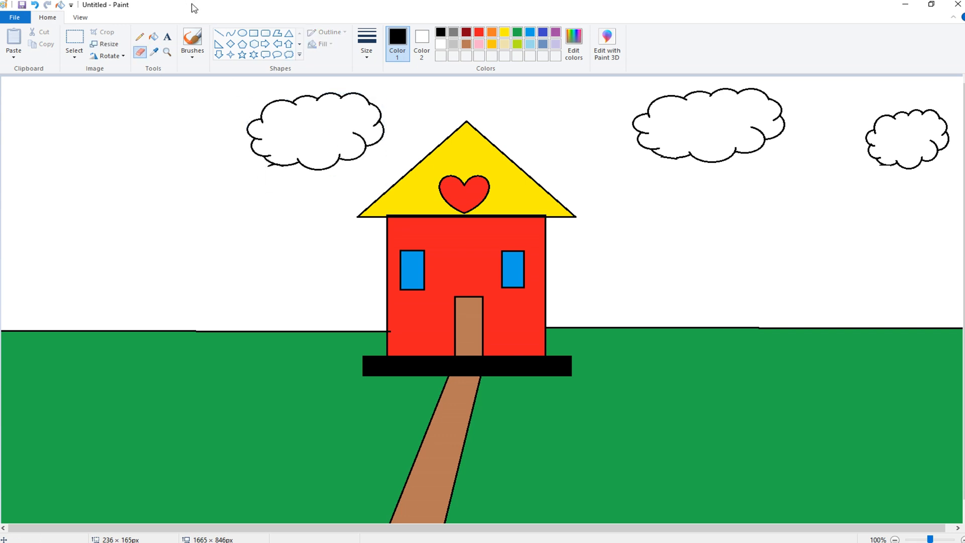
- Add a cloud callout about 231 × 191 px low in the sky left of the existing clouds and erase its tail bubbles
click(289, 54)
drag(74, 113, 207, 215)
mouse_move(162, 176)
mouse_down()
mouse_move(179, 203)
mouse_move(195, 205)
mouse_up()
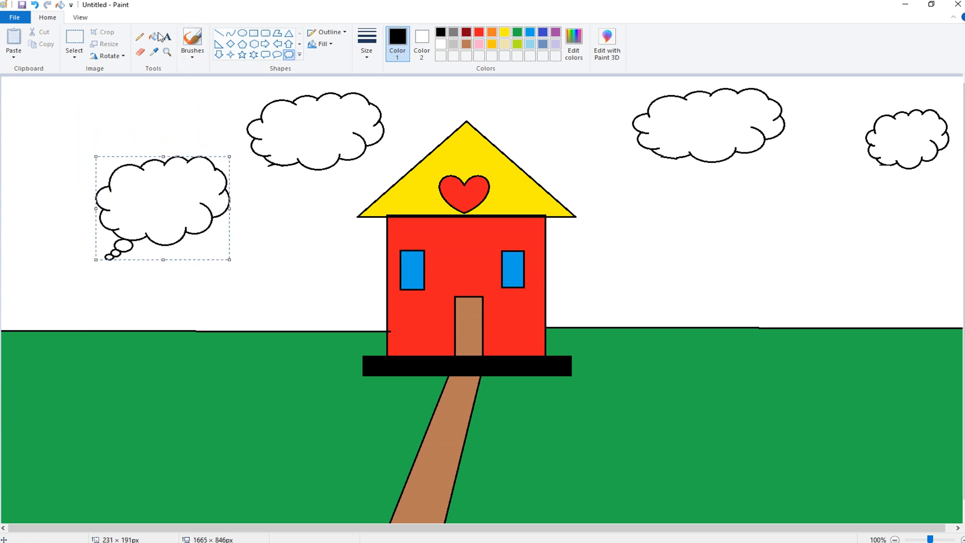
click(139, 52)
drag(110, 256, 125, 244)
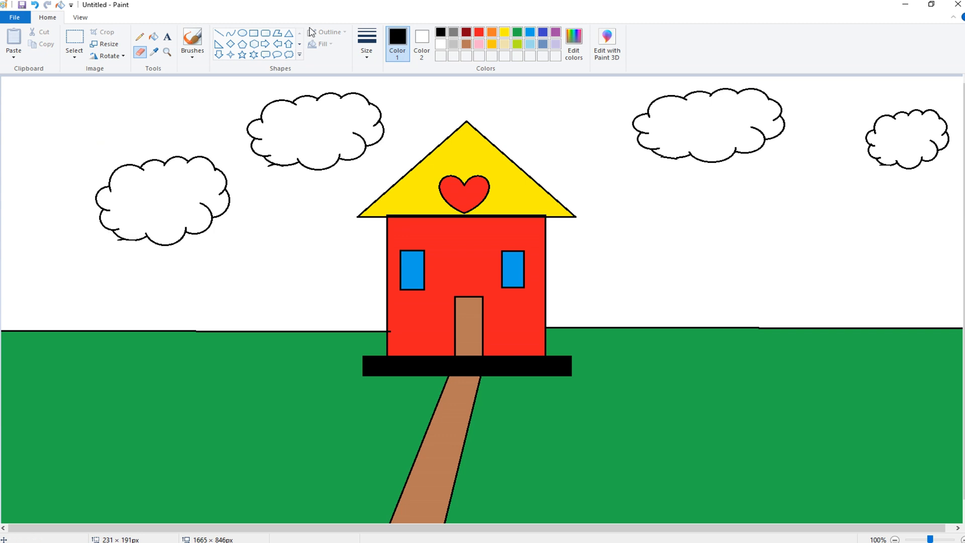
- Draw a black-outlined circle about 110 × 103 px for the sun, above the large cloud left of the house
click(246, 34)
mouse_move(152, 89)
mouse_down()
mouse_move(181, 131)
mouse_move(217, 147)
mouse_up()
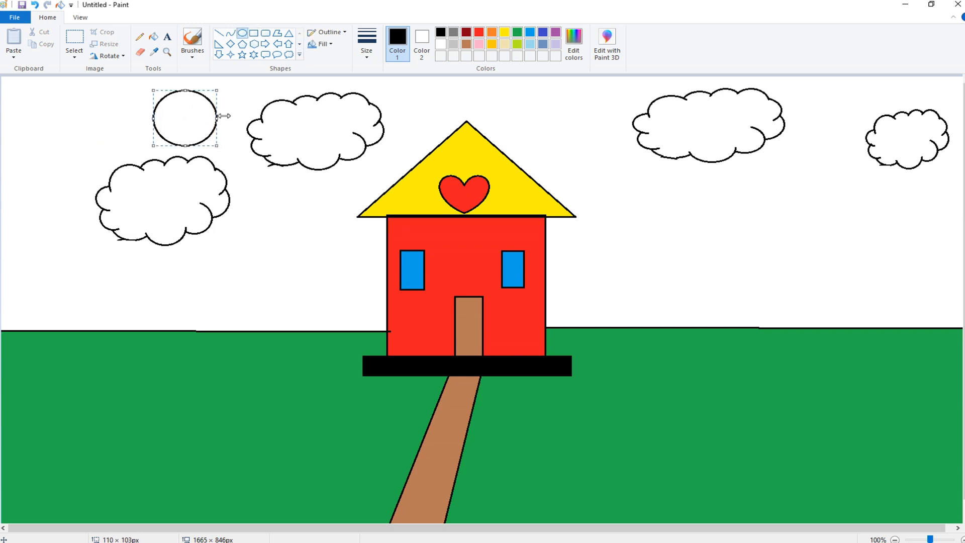
click(86, 78)
- Add a small cloud callout about 136 × 124 px at the far left of the sky and erase its tail bubbles
drag(17, 106, 78, 167)
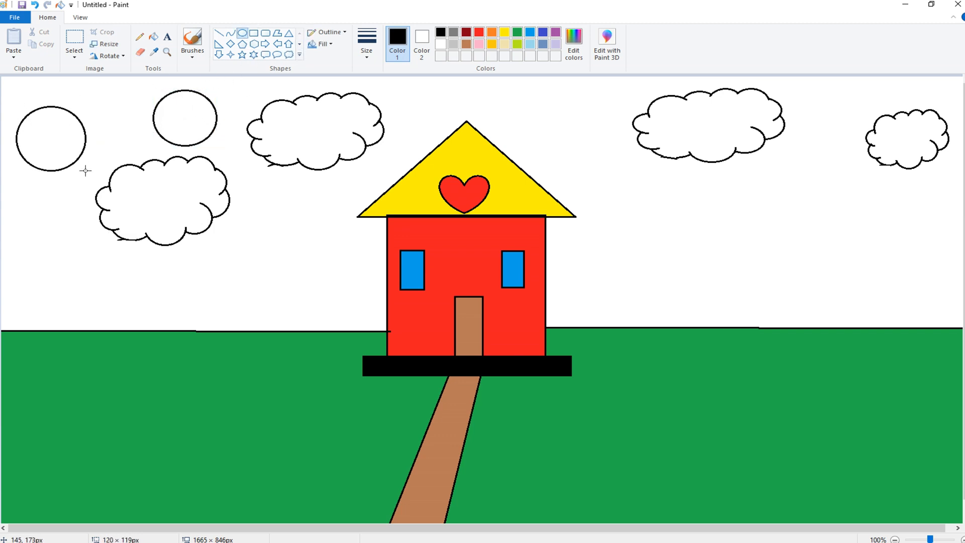
key(ctrl+z)
click(289, 54)
drag(22, 115, 104, 180)
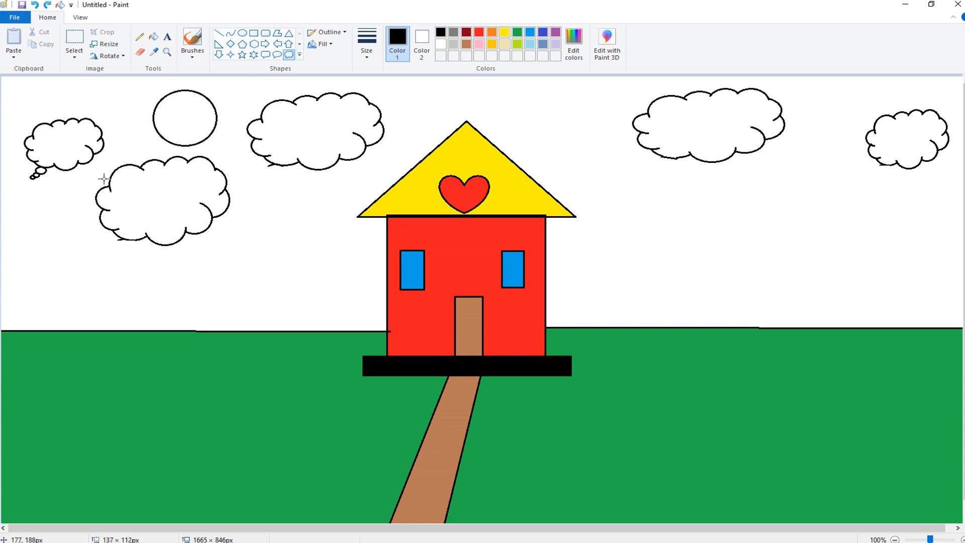
drag(75, 148, 69, 131)
click(140, 52)
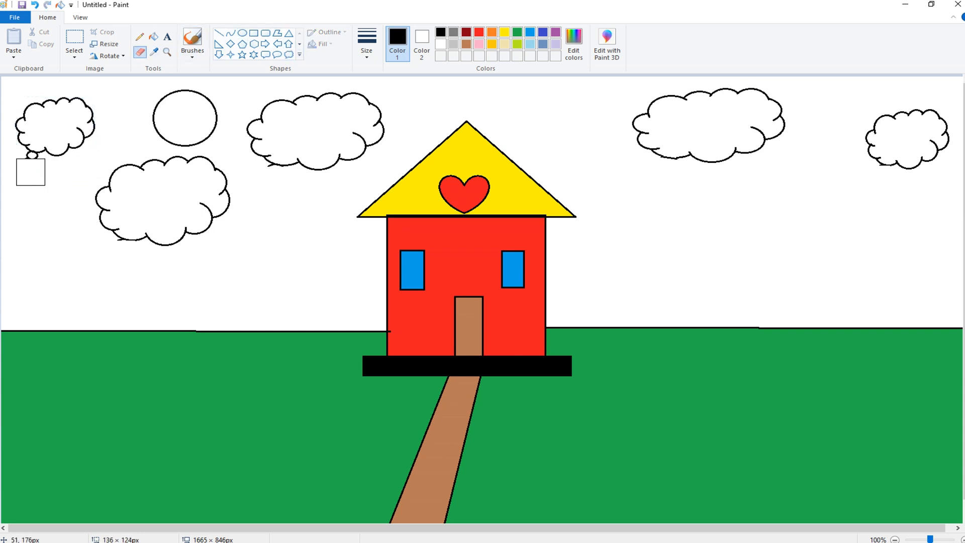
drag(29, 167, 28, 164)
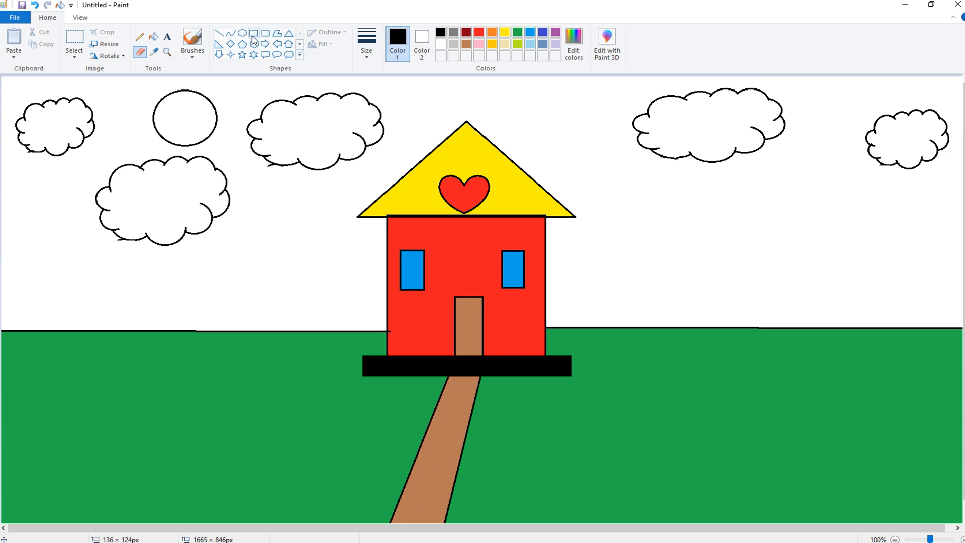
- Draw a narrow upright rectangle as a tree trunk across the horizon line to the right of the house
click(299, 54)
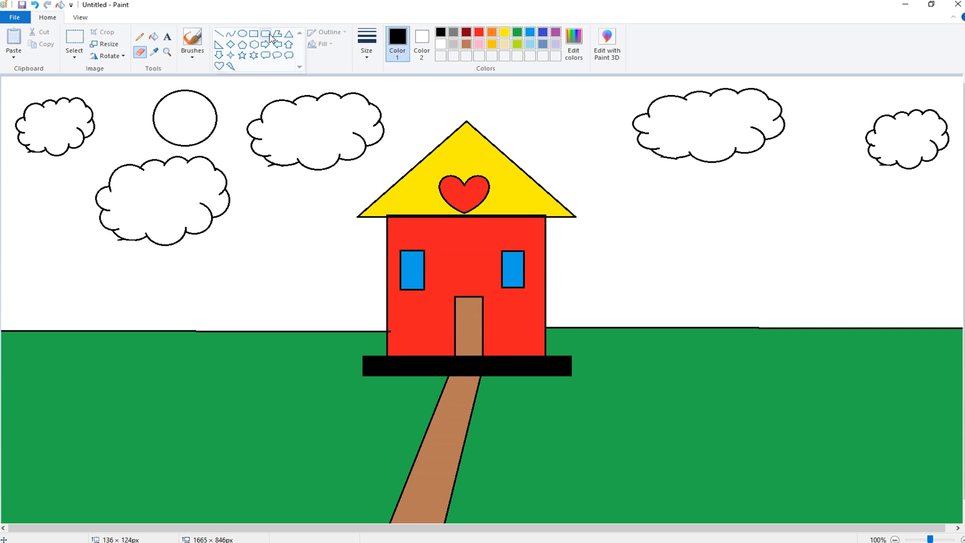
click(254, 33)
drag(725, 288, 703, 318)
click(681, 261)
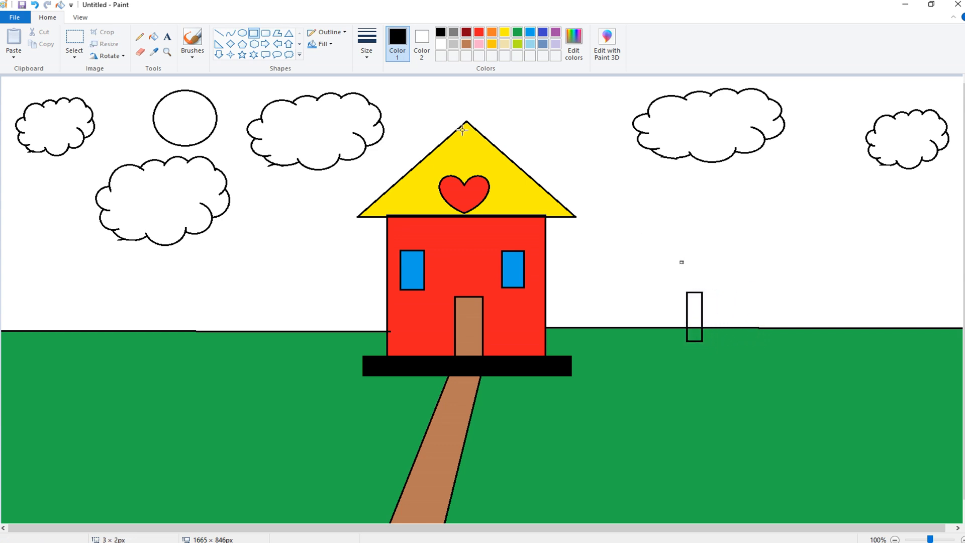
- Draw a triangle about 138 × 89 px on top of the trunk as the lowest foliage tier and erase its tip
click(288, 33)
mouse_move(675, 234)
mouse_down()
mouse_move(704, 292)
mouse_move(759, 301)
mouse_move(712, 275)
mouse_move(703, 245)
mouse_move(706, 269)
mouse_up()
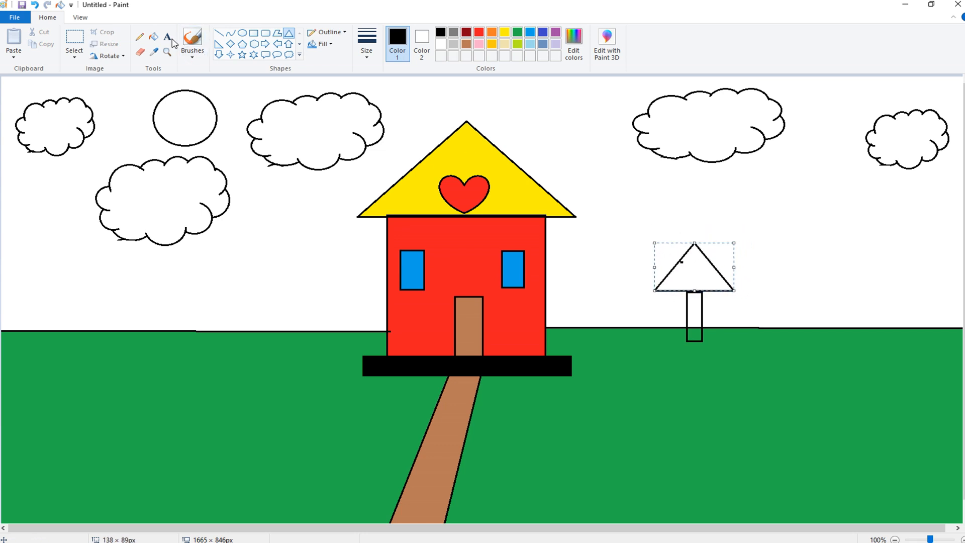
click(140, 52)
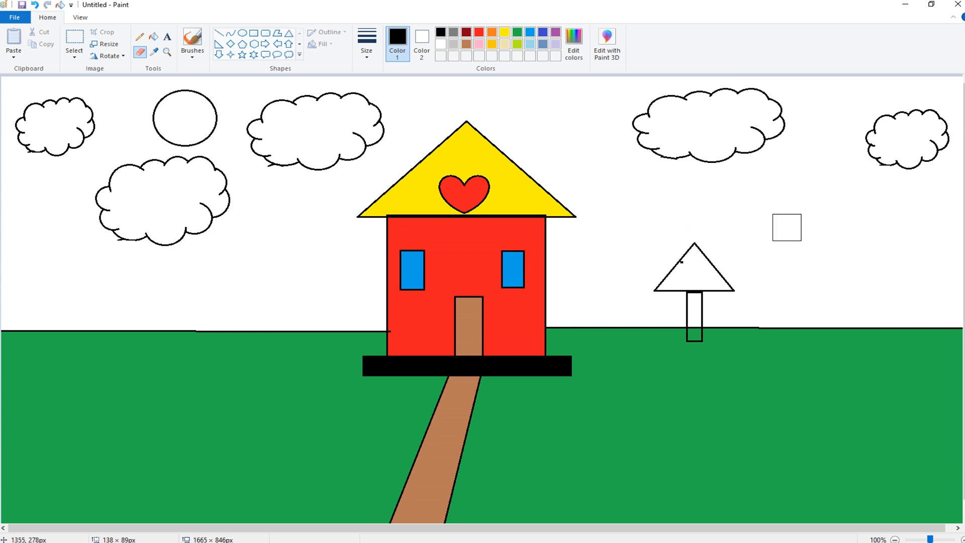
mouse_move(706, 251)
mouse_down()
mouse_move(688, 248)
mouse_move(714, 268)
mouse_move(754, 271)
mouse_move(702, 254)
mouse_up()
- Stack two more foliage triangles, about 150 × 100 px and 159 × 105 px, on the tree, erasing the middle one's tip
click(288, 33)
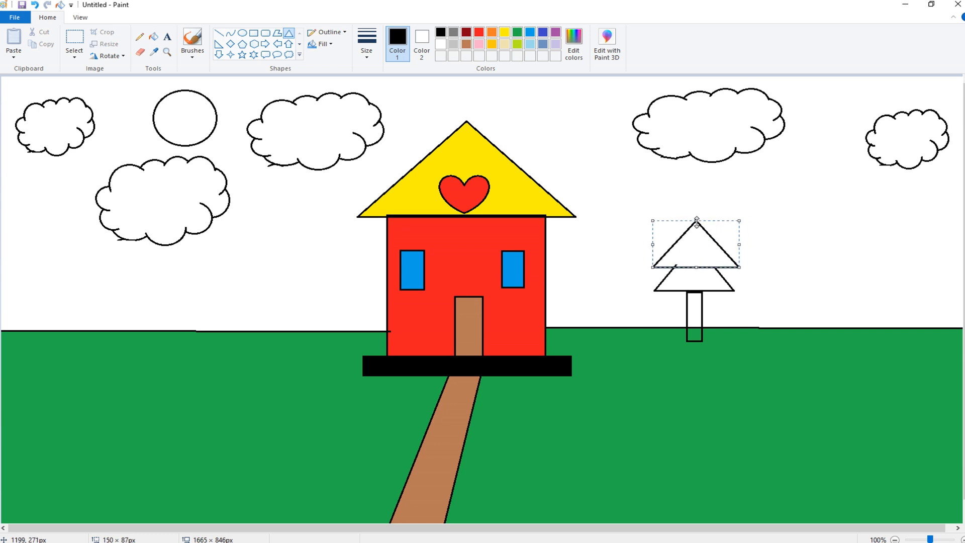
mouse_move(696, 221)
mouse_down()
mouse_move(695, 212)
mouse_move(687, 224)
mouse_move(705, 225)
mouse_up()
click(141, 52)
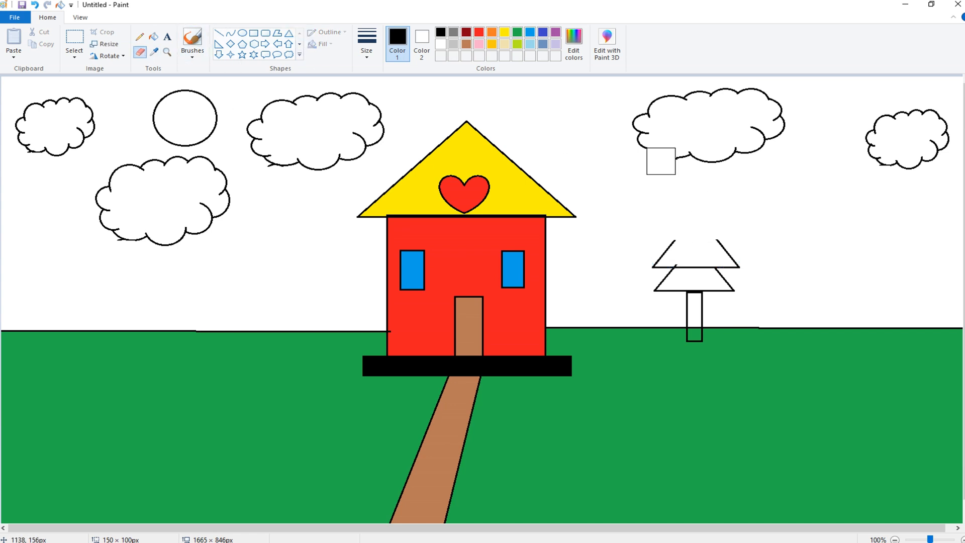
click(289, 33)
mouse_move(669, 196)
mouse_down()
mouse_move(701, 233)
mouse_move(761, 241)
mouse_move(700, 215)
mouse_move(693, 184)
mouse_move(697, 213)
mouse_up()
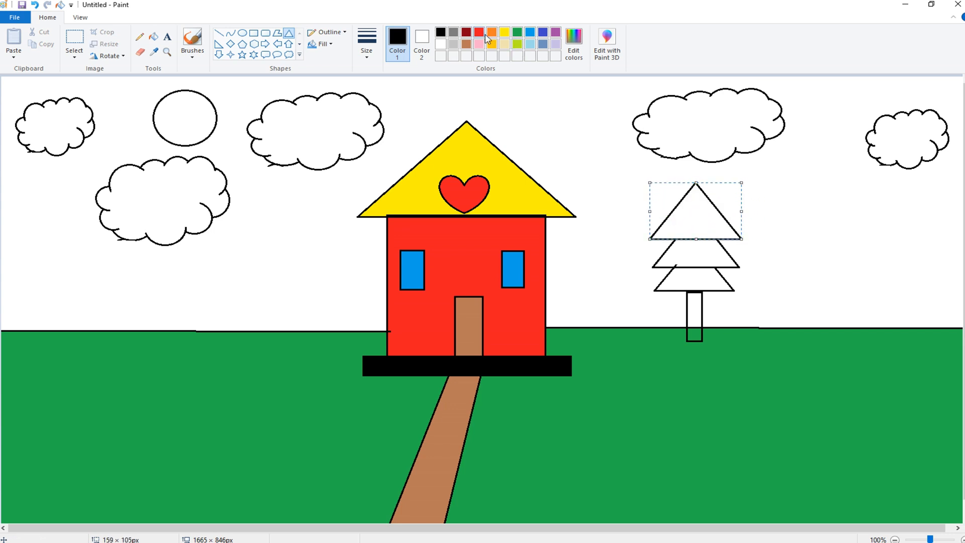
- Fill the sun and its outline with yellow and the sky with blue
click(153, 37)
click(504, 31)
click(196, 101)
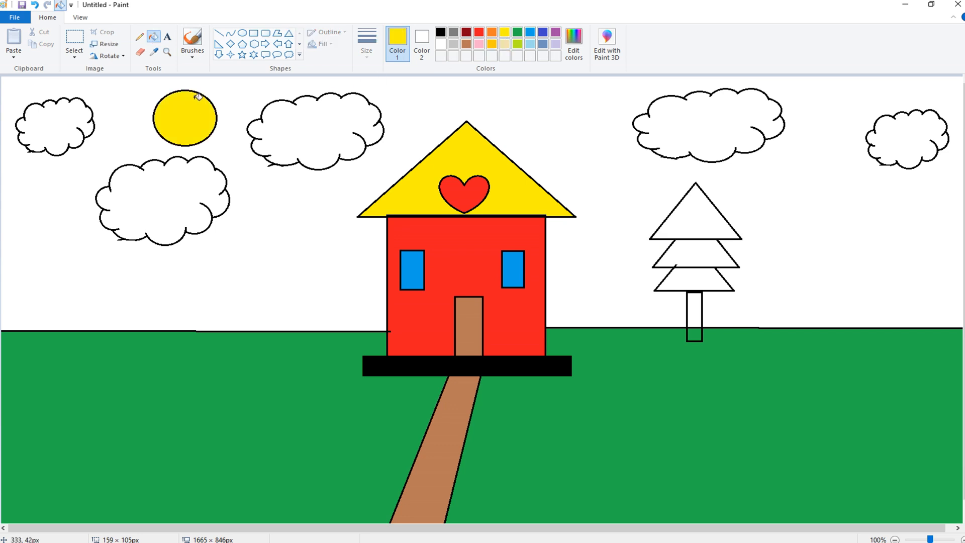
click(199, 90)
click(529, 31)
click(571, 127)
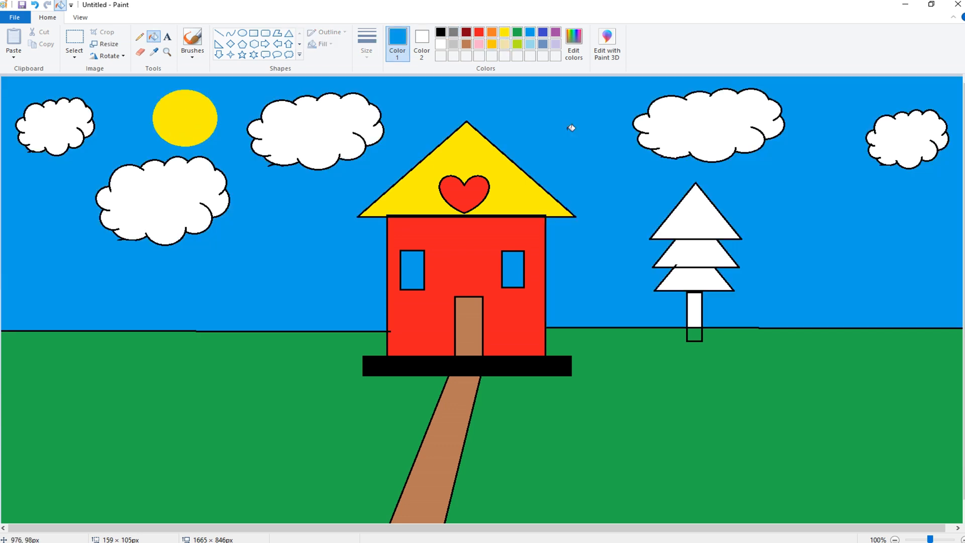
- Fill both parts of the tree trunk, above and below the horizon line, with brown
click(466, 44)
click(699, 307)
click(699, 330)
- Mix a custom dark green by lowering the palette green's luminosity and fill the tree's lowest tier with it
click(517, 33)
click(573, 42)
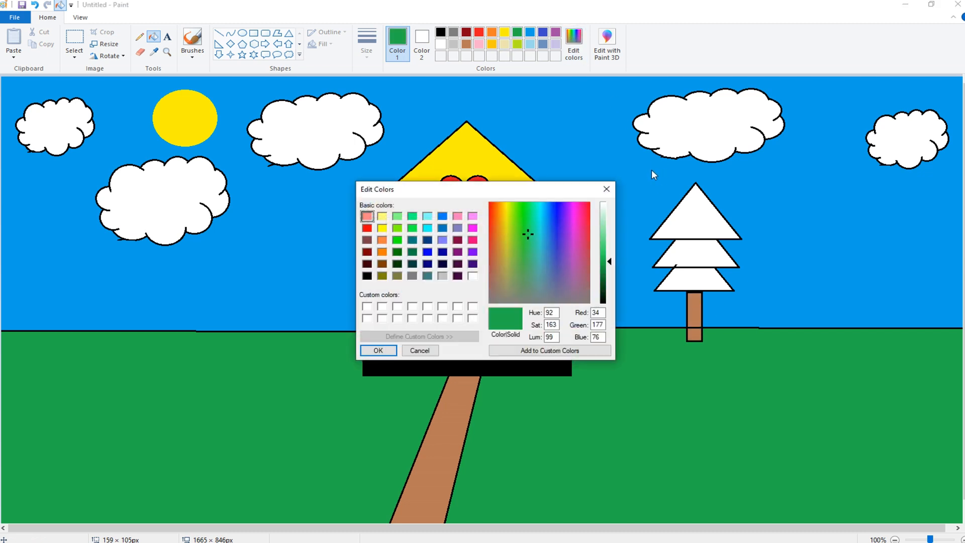
drag(609, 268, 609, 278)
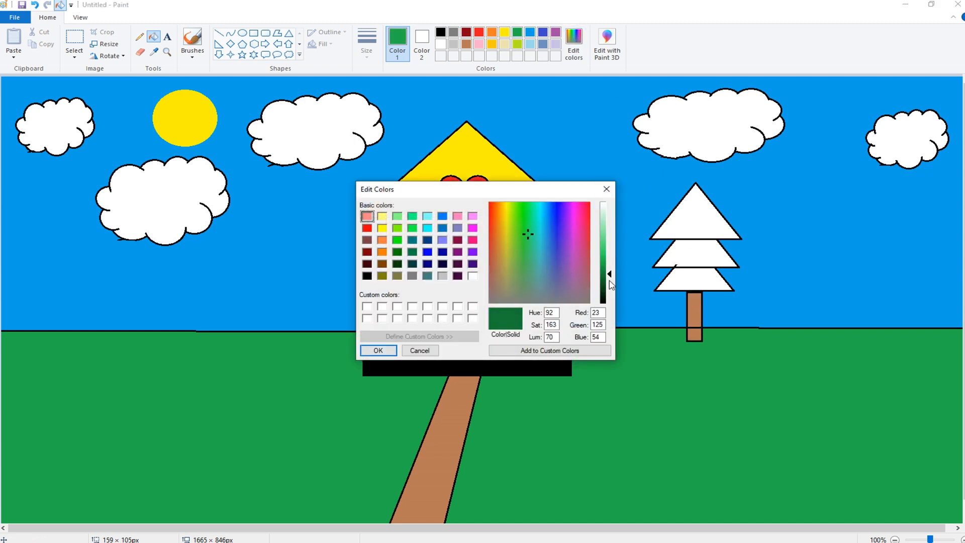
click(610, 279)
click(388, 347)
click(694, 281)
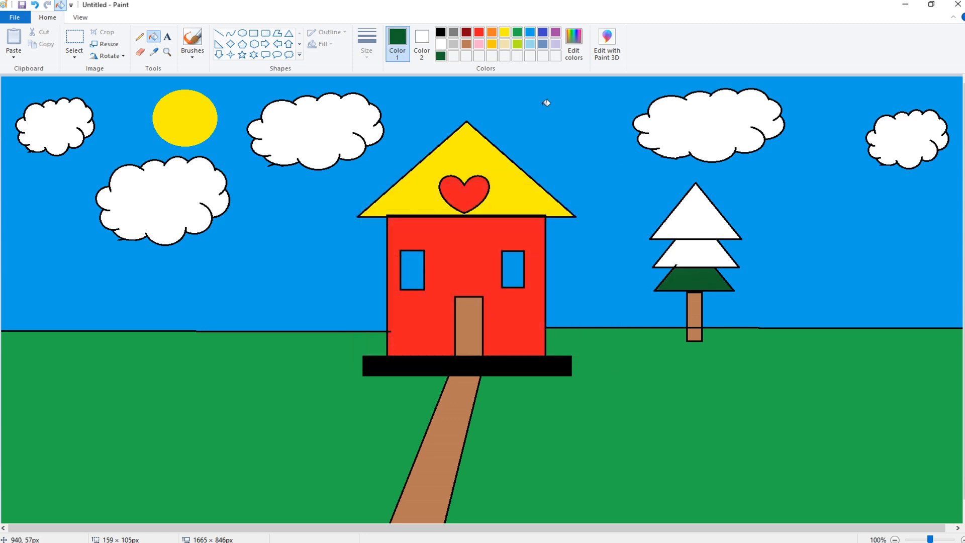
- Fill the tree's middle tier with a lighter custom green, about RGB 26, 134, 58, and the top tier with the palette green
click(573, 43)
drag(612, 286, 610, 275)
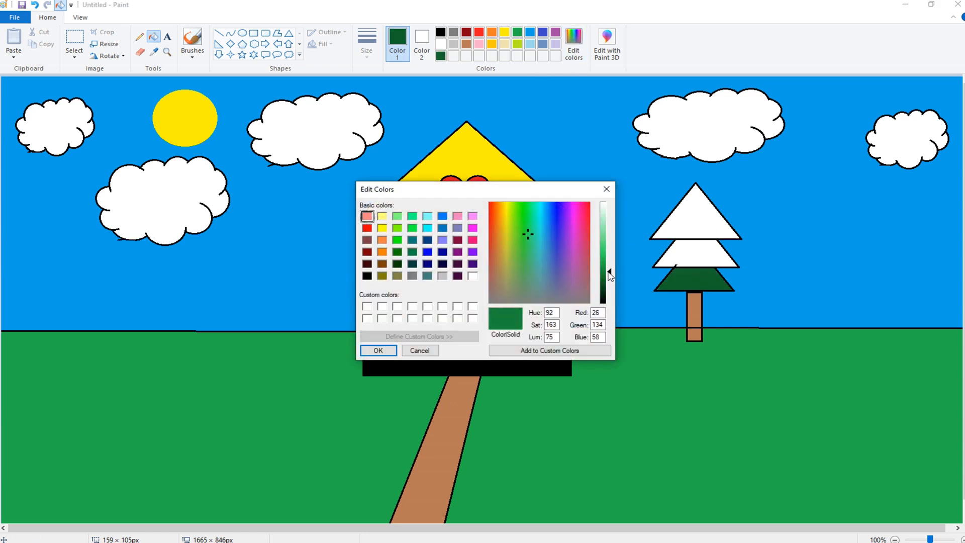
click(383, 351)
click(708, 254)
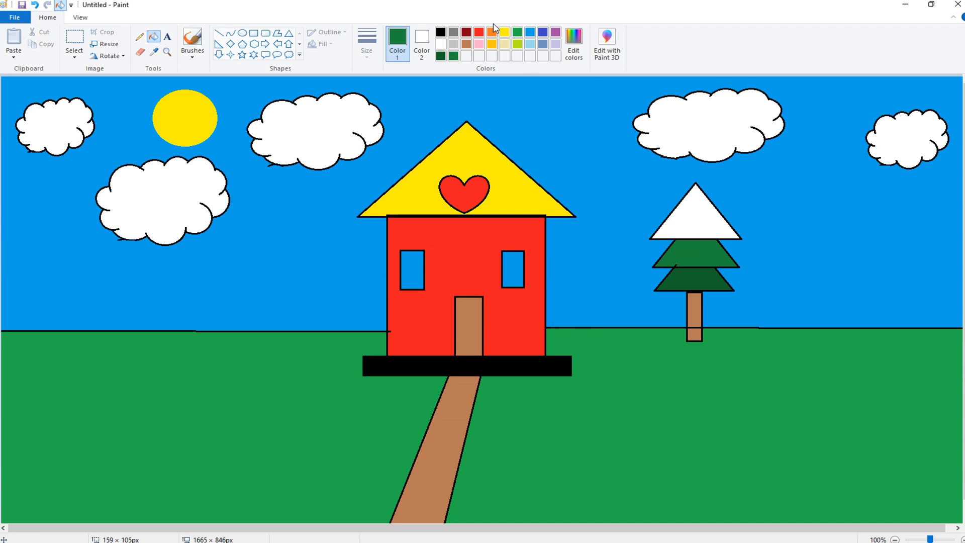
click(516, 35)
click(697, 205)
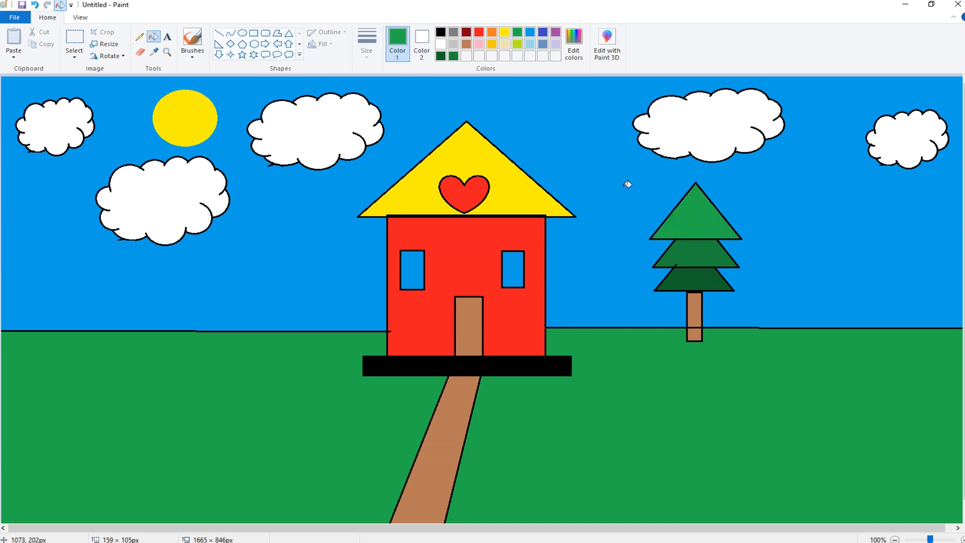
- Draw a black-outlined ellipse about 296 × 220 px on the grass left of the path for a pond
click(241, 34)
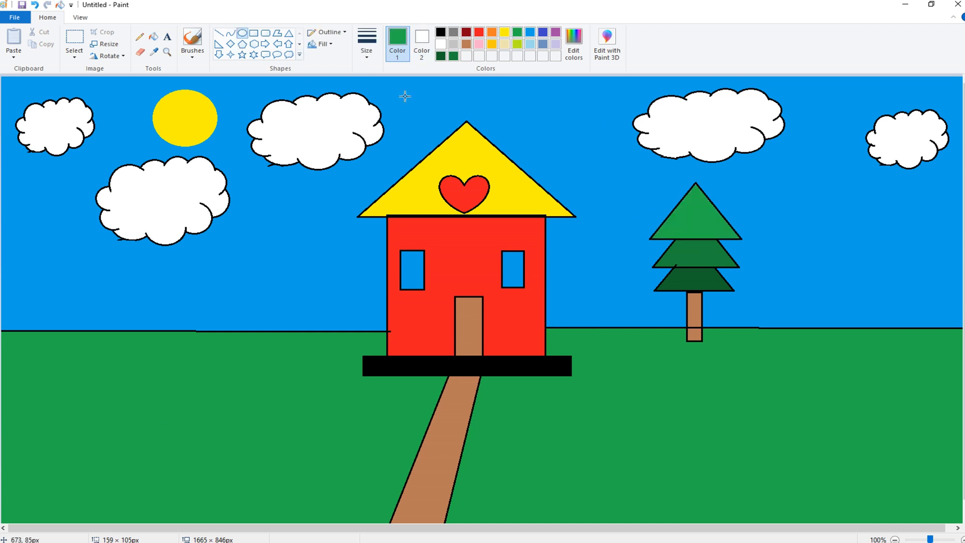
click(441, 34)
drag(103, 375, 275, 493)
drag(208, 447, 196, 431)
click(542, 33)
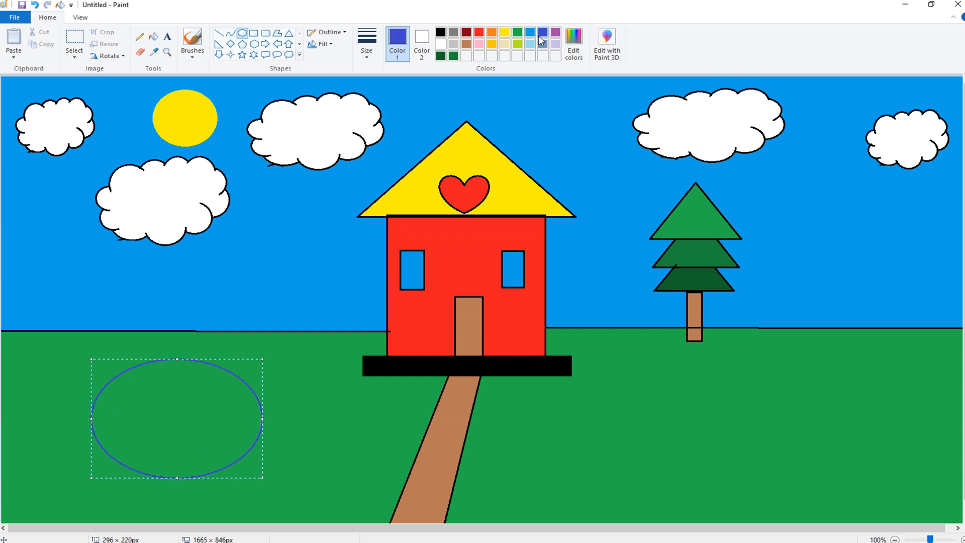
click(441, 32)
click(280, 378)
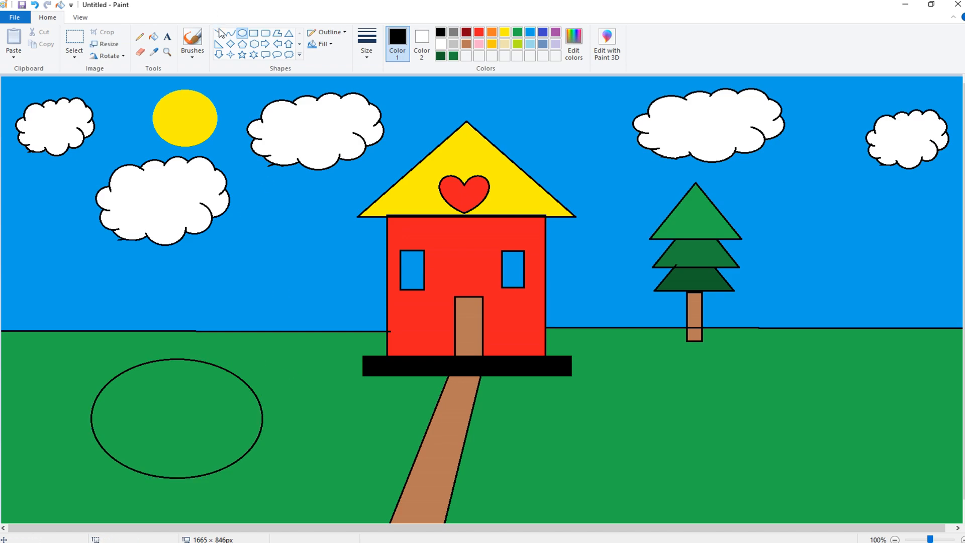
- Fill the pond ellipse on the grass with indigo
click(154, 36)
click(542, 33)
click(220, 383)
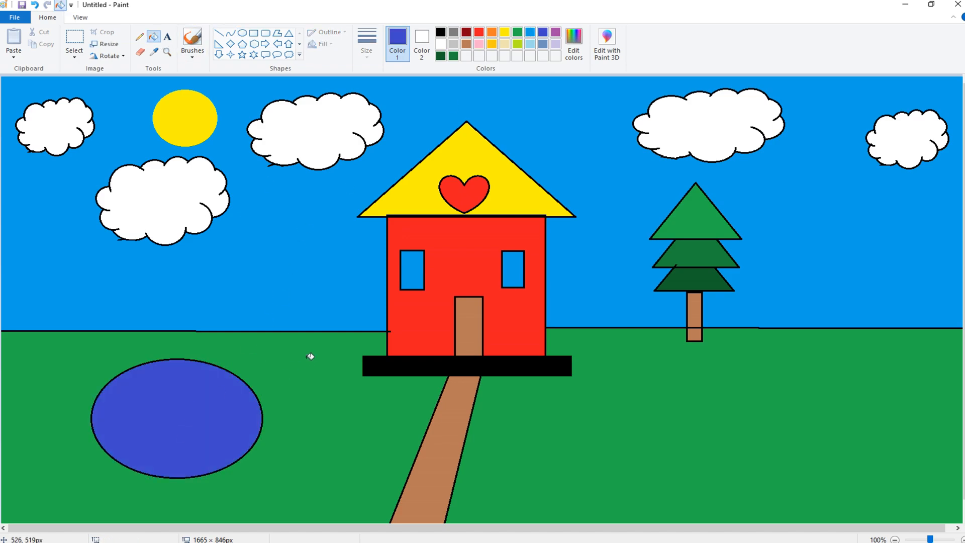